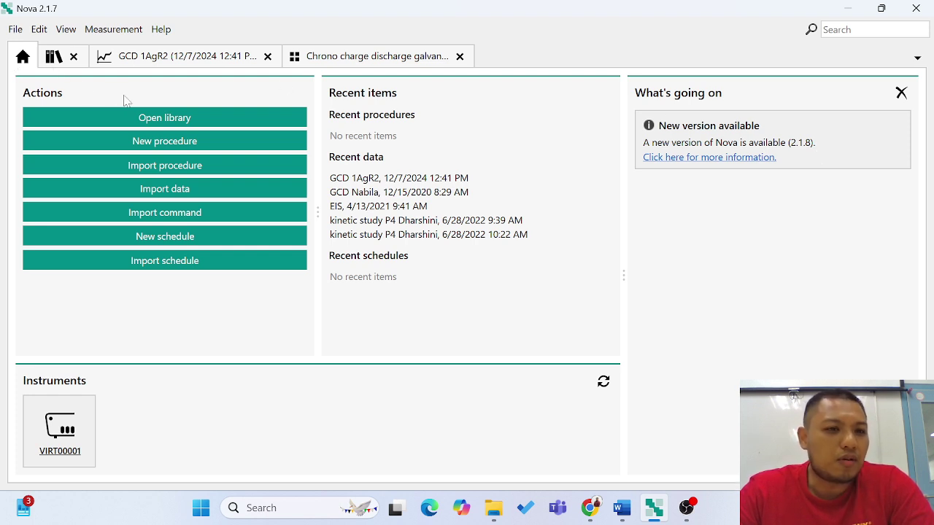
Open the Chrono charge discharge galvanostatic procedure from the library's default procedures
{"action": "left_click", "coordinate": [151, 119]}
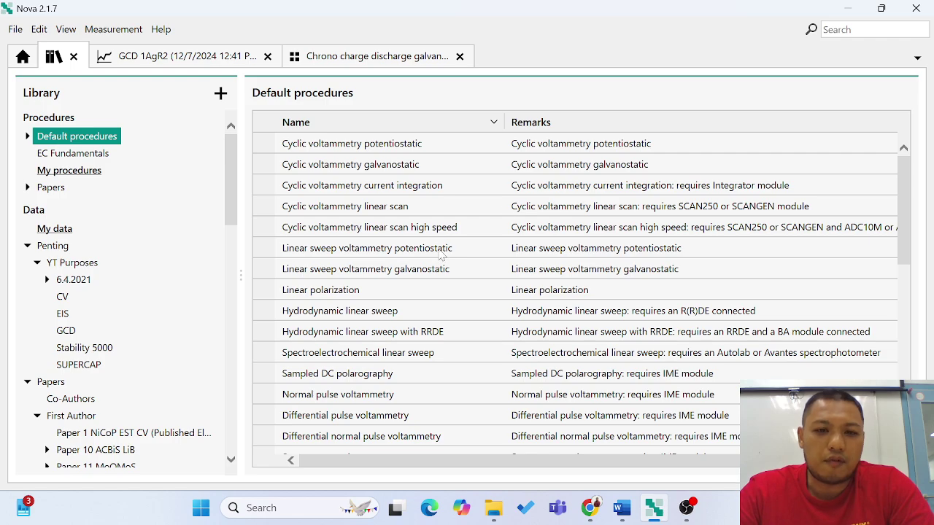
{"action": "scroll", "coordinate": [447, 162], "scroll_direction": "down", "scroll_amount": 8}
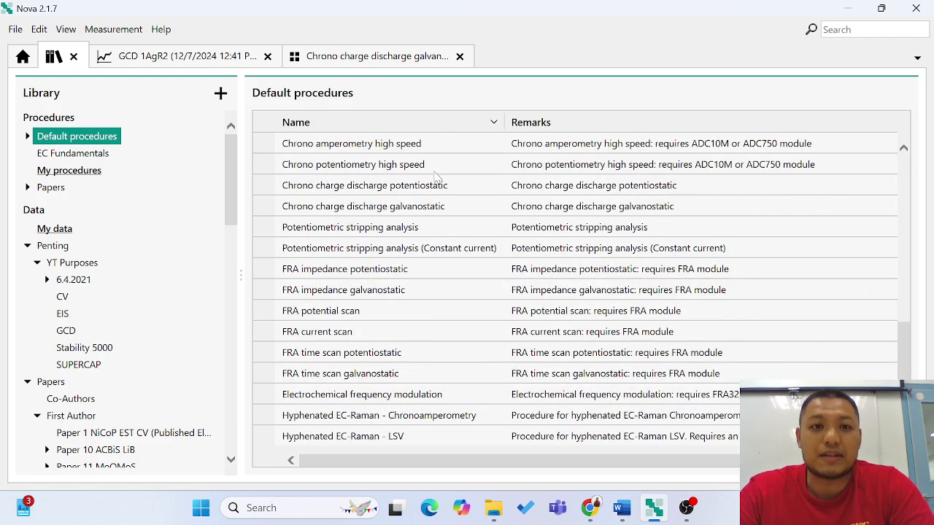
{"action": "scroll", "coordinate": [331, 307], "scroll_direction": "up", "scroll_amount": 8}
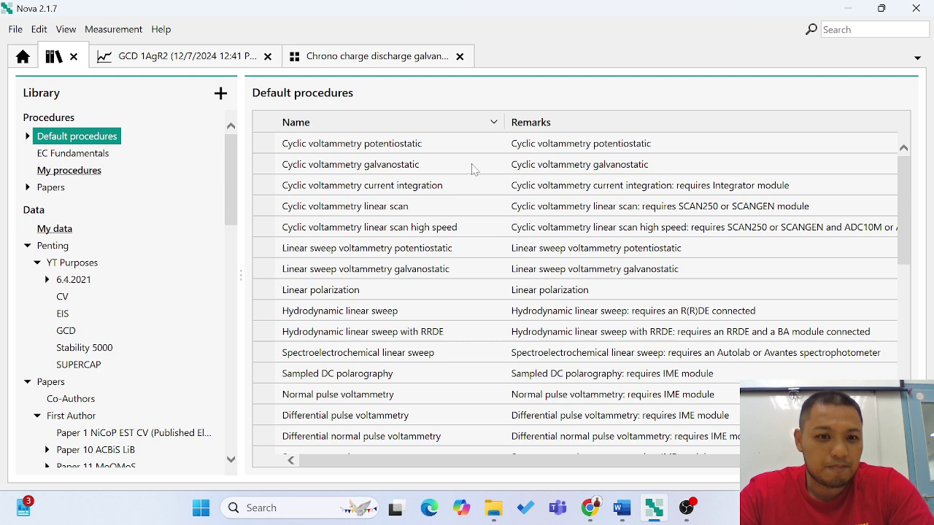
{"action": "scroll", "coordinate": [400, 335], "scroll_direction": "down", "scroll_amount": 1}
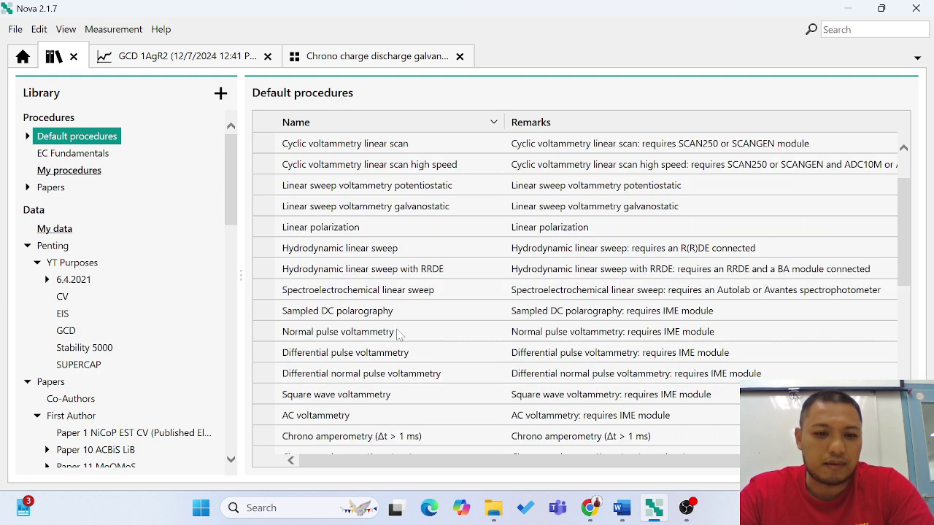
{"action": "scroll", "coordinate": [387, 292], "scroll_direction": "down", "scroll_amount": 4}
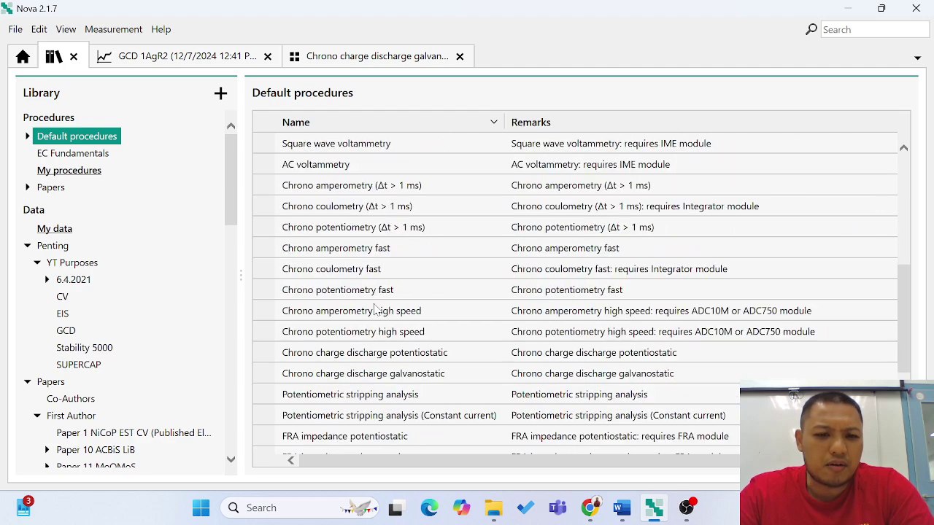
{"action": "scroll", "coordinate": [374, 312], "scroll_direction": "down", "scroll_amount": 3}
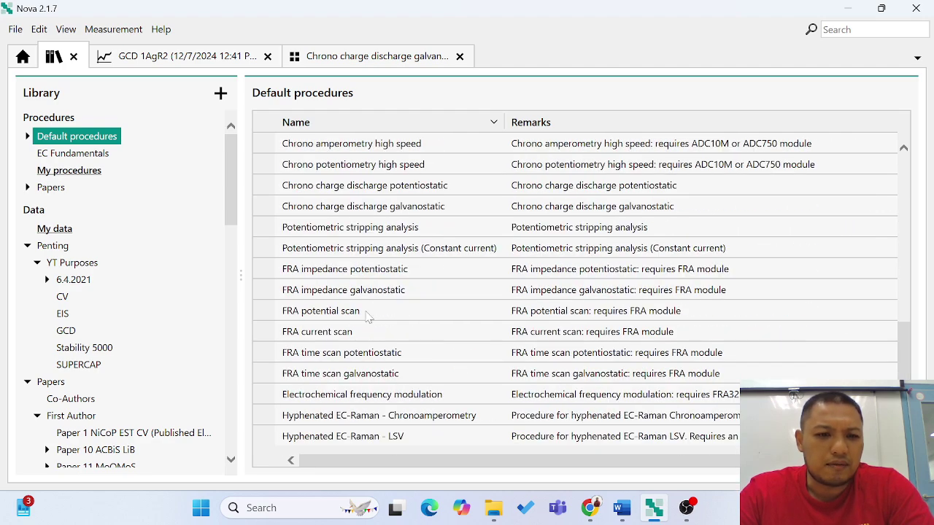
{"action": "scroll", "coordinate": [326, 369], "scroll_direction": "up", "scroll_amount": 5}
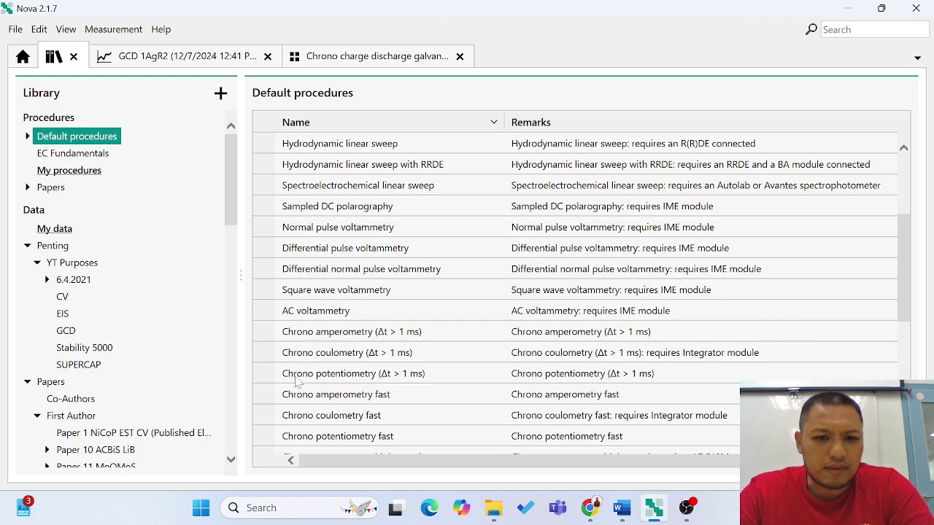
{"action": "scroll", "coordinate": [343, 328], "scroll_direction": "up", "scroll_amount": 3}
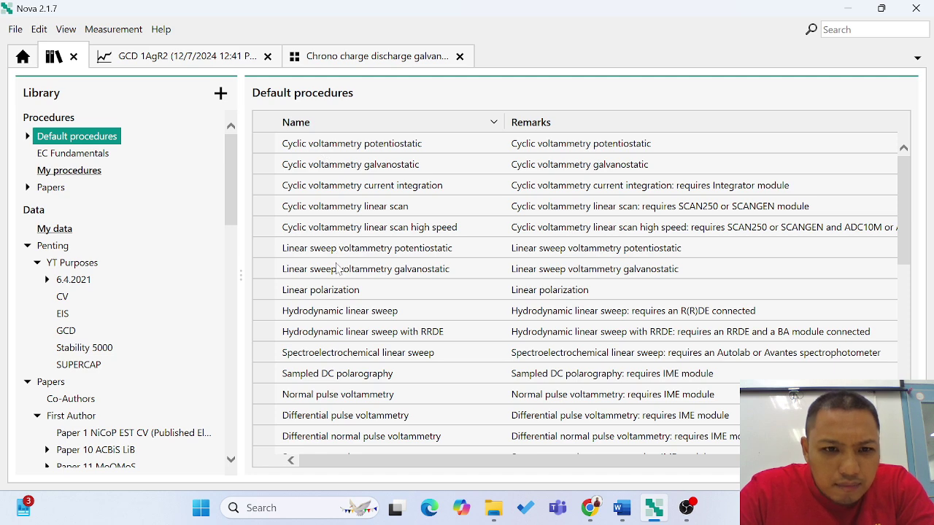
{"action": "scroll", "coordinate": [330, 302], "scroll_direction": "down", "scroll_amount": 1}
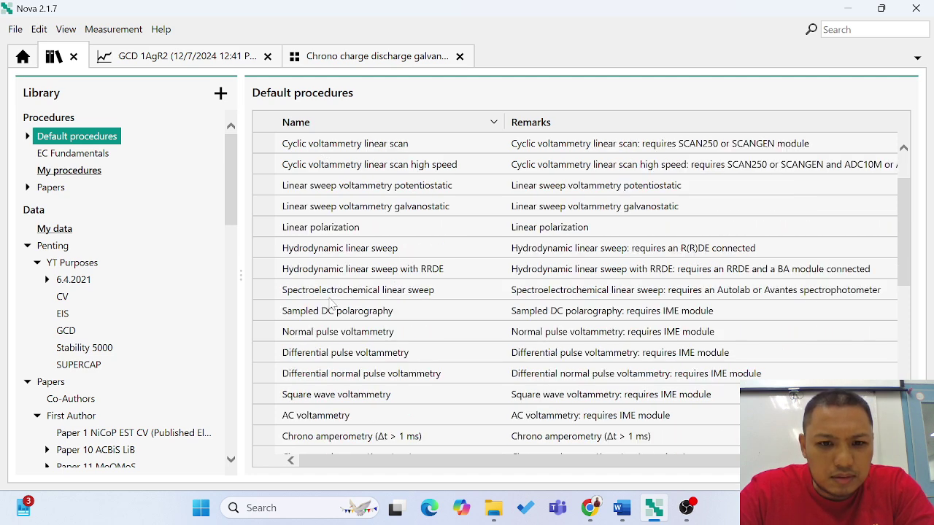
{"action": "scroll", "coordinate": [330, 302], "scroll_direction": "down", "scroll_amount": 3}
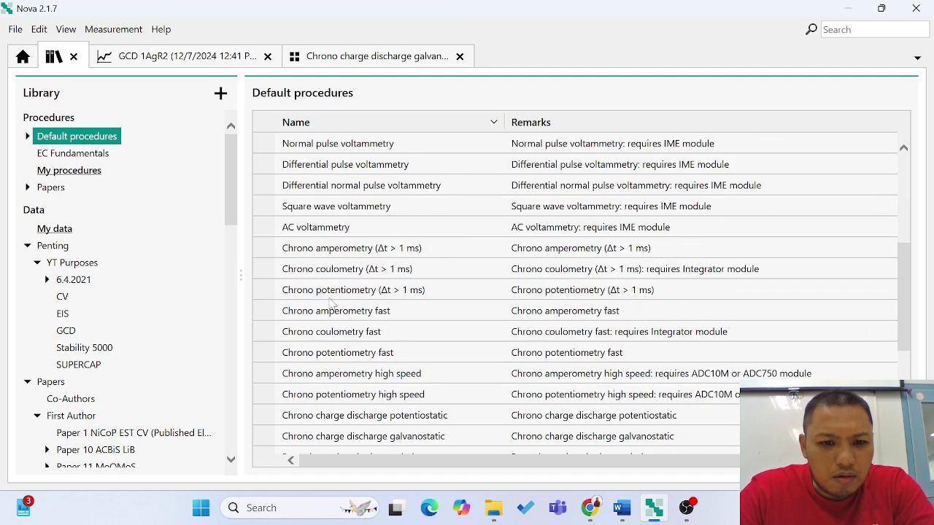
{"action": "scroll", "coordinate": [330, 302], "scroll_direction": "down", "scroll_amount": 1}
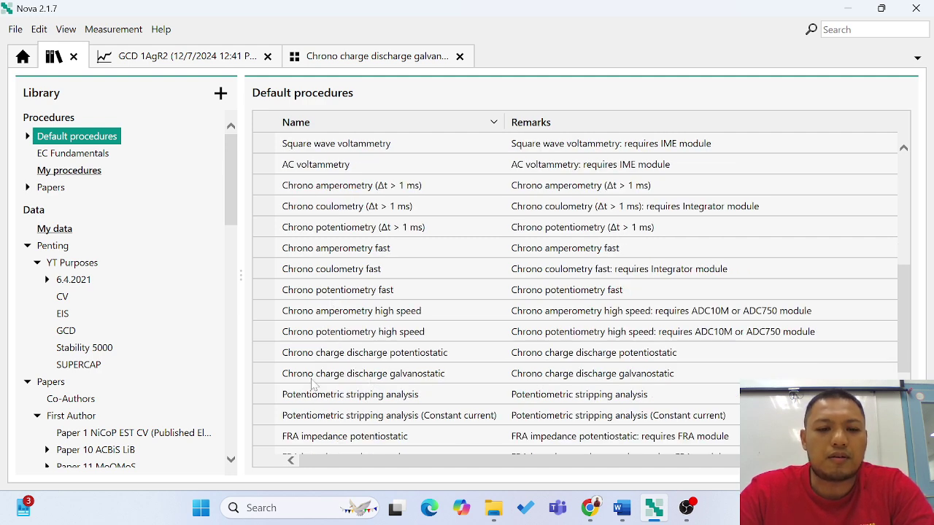
{"action": "double_click", "coordinate": [436, 377]}
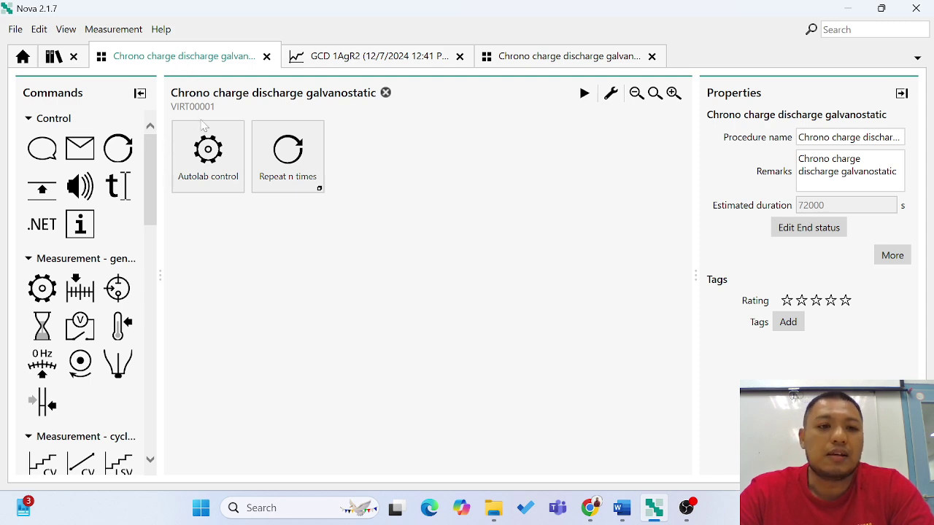
Check the Autolab control settings and set the Repeat n times command to 2 repetitions
{"action": "left_click", "coordinate": [202, 178]}
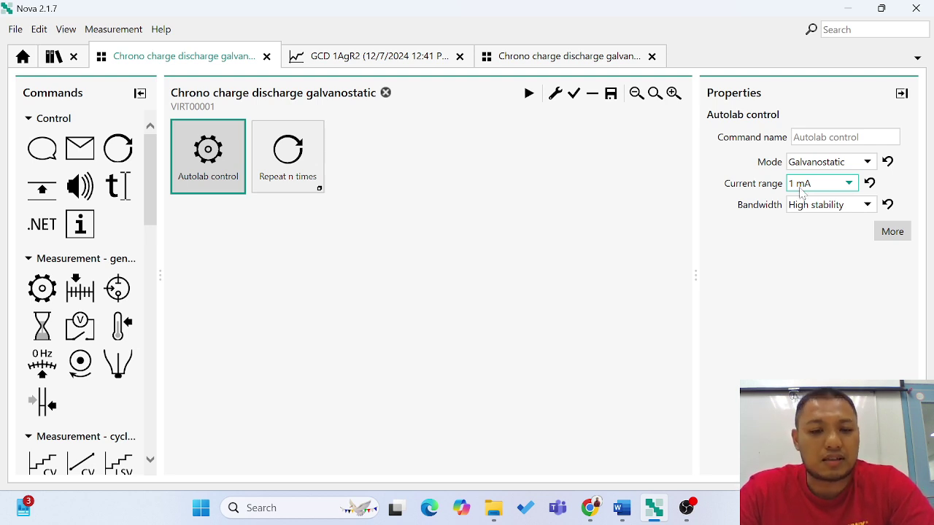
{"action": "left_click", "coordinate": [308, 172]}
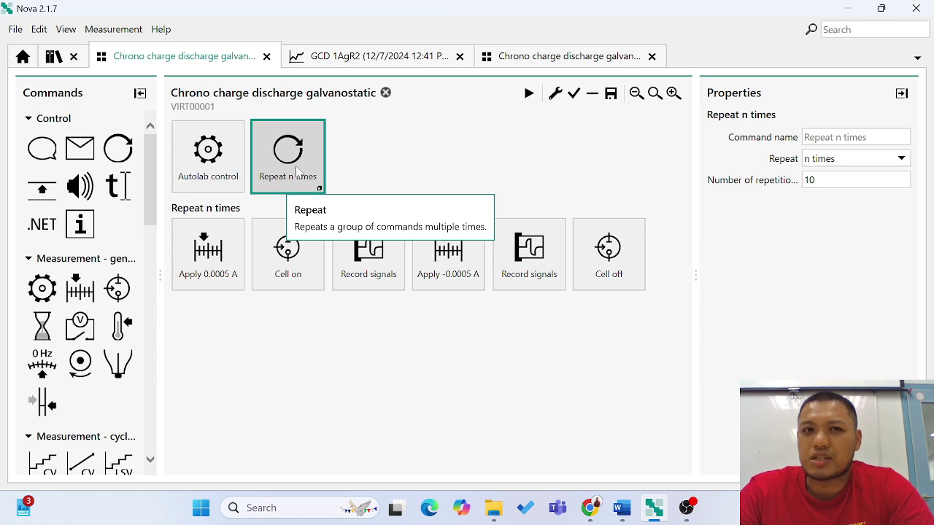
{"action": "left_click", "coordinate": [806, 185]}
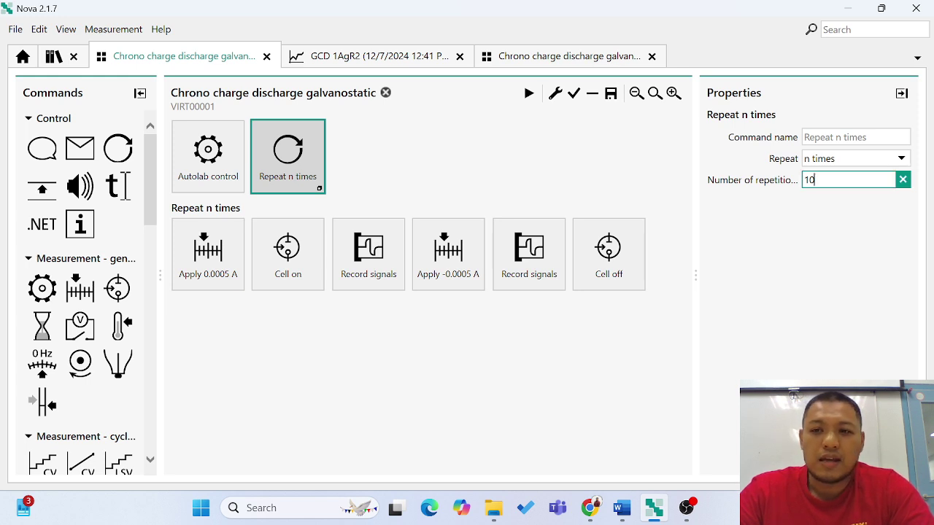
{"action": "left_click_drag", "start_coordinate": [814, 179], "coordinate": [747, 179]}
{"action": "type", "text": "2"}
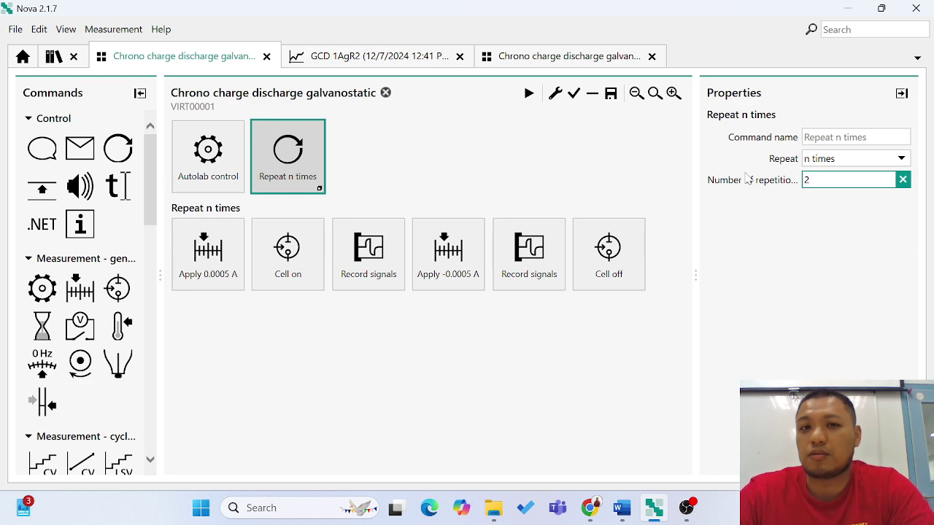
{"action": "left_click", "coordinate": [348, 369]}
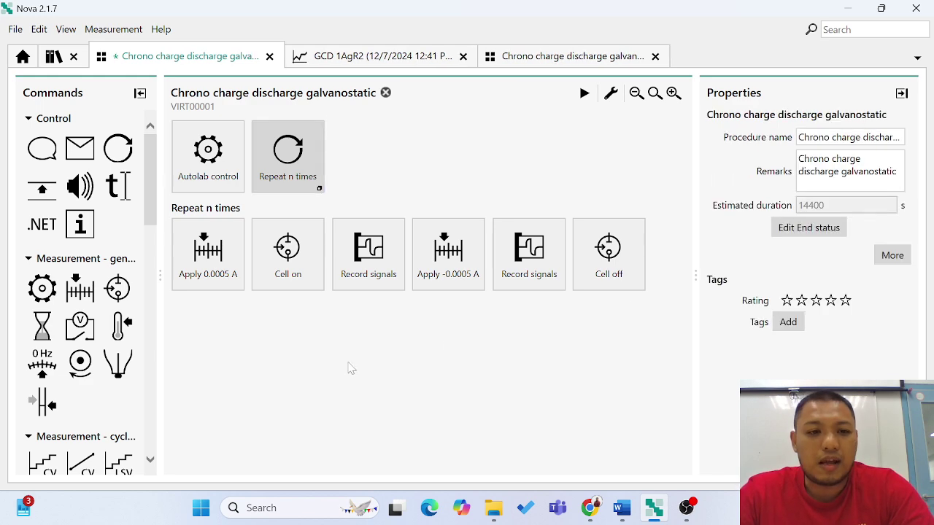
Review the charging current of the first Apply command and the Cell on setting in the repeat loop
{"action": "left_click", "coordinate": [211, 281]}
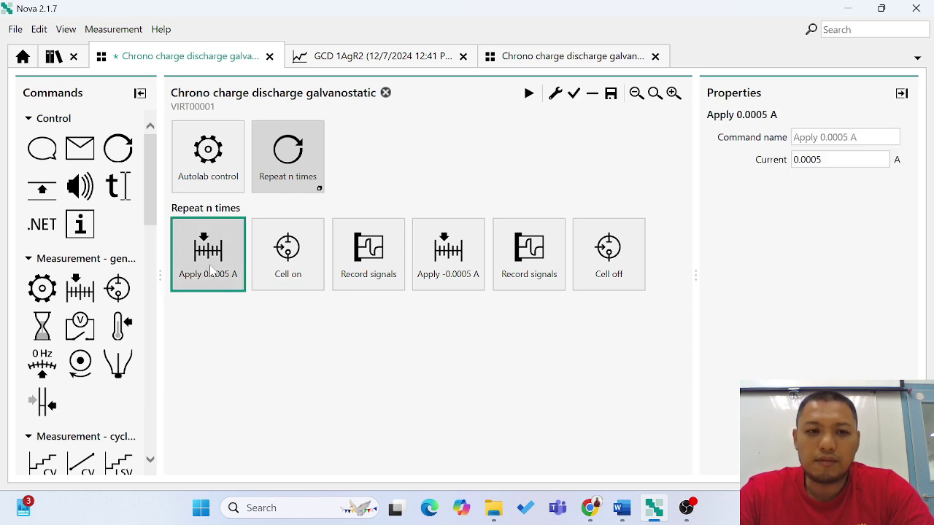
{"action": "left_click", "coordinate": [292, 179]}
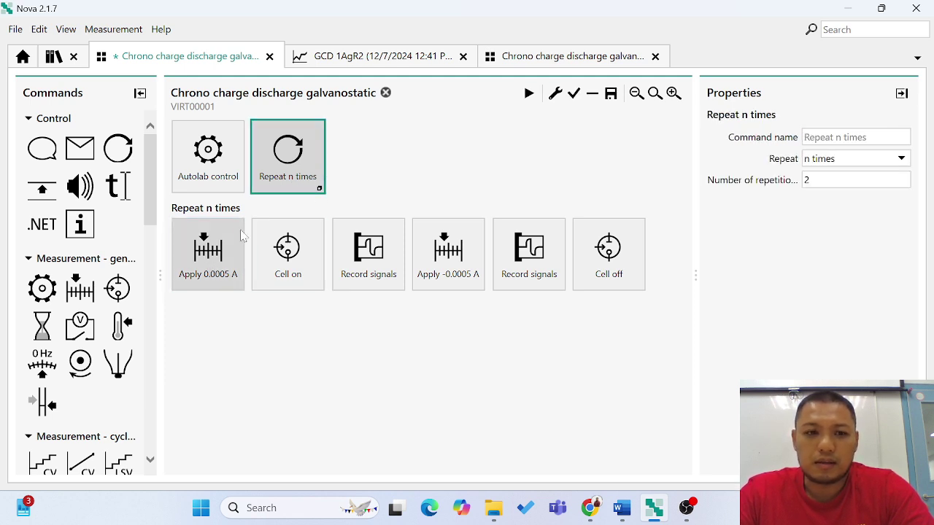
{"action": "left_click", "coordinate": [211, 264]}
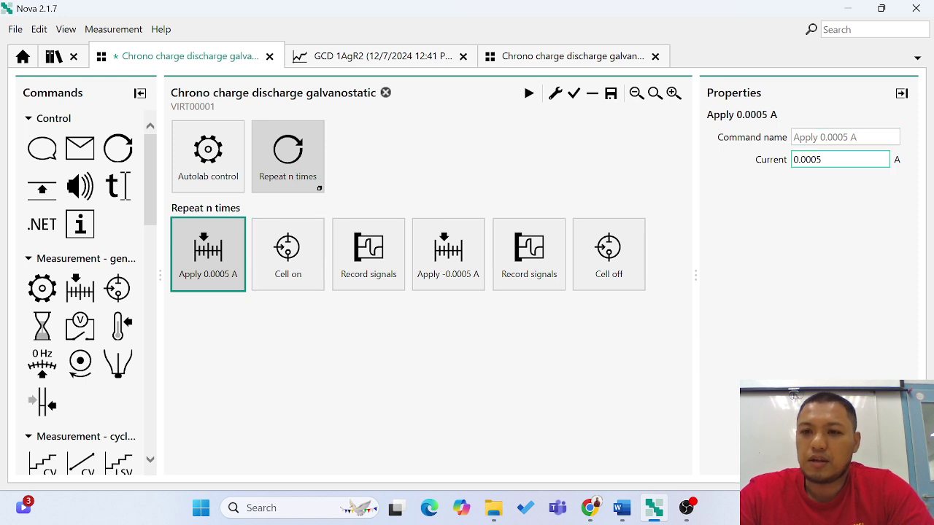
{"action": "left_click", "coordinate": [822, 159]}
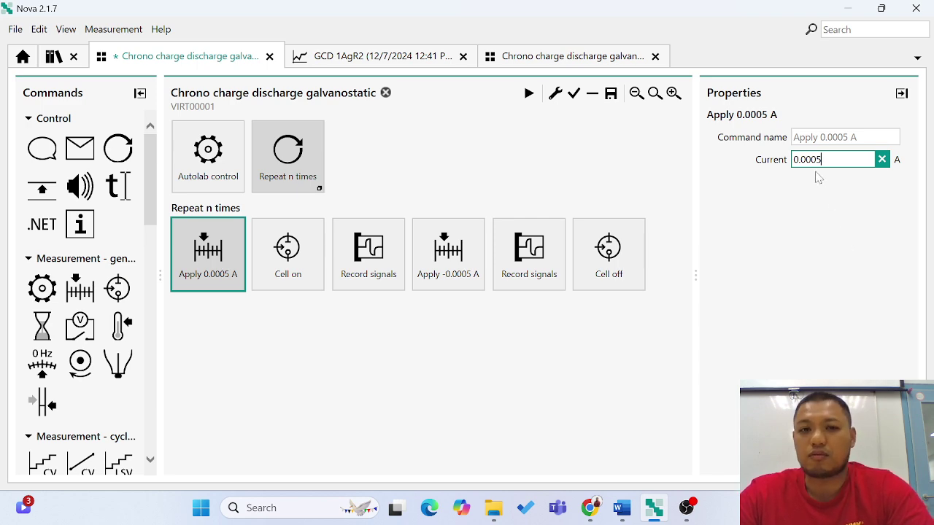
{"action": "left_click", "coordinate": [299, 273]}
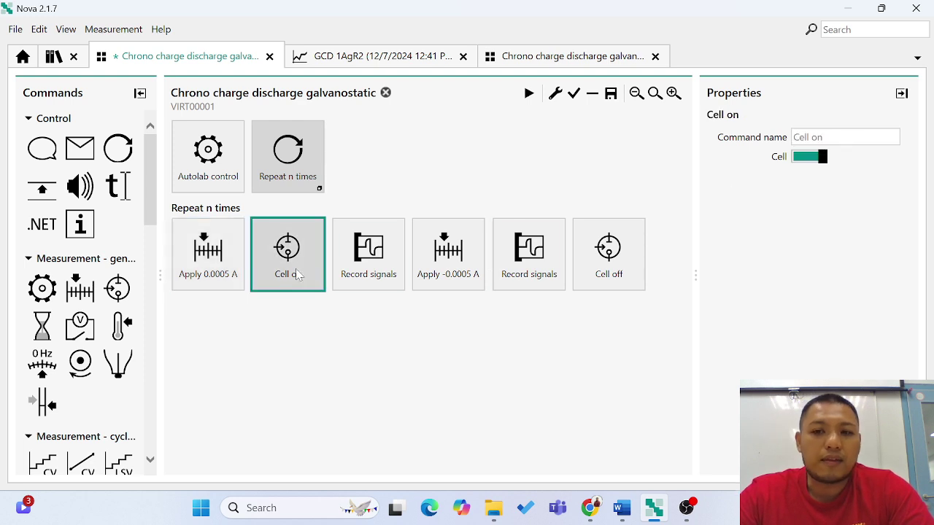
Examine the duration, interval time and fast options of the Record signals command for the charging stage
{"action": "left_click", "coordinate": [386, 263]}
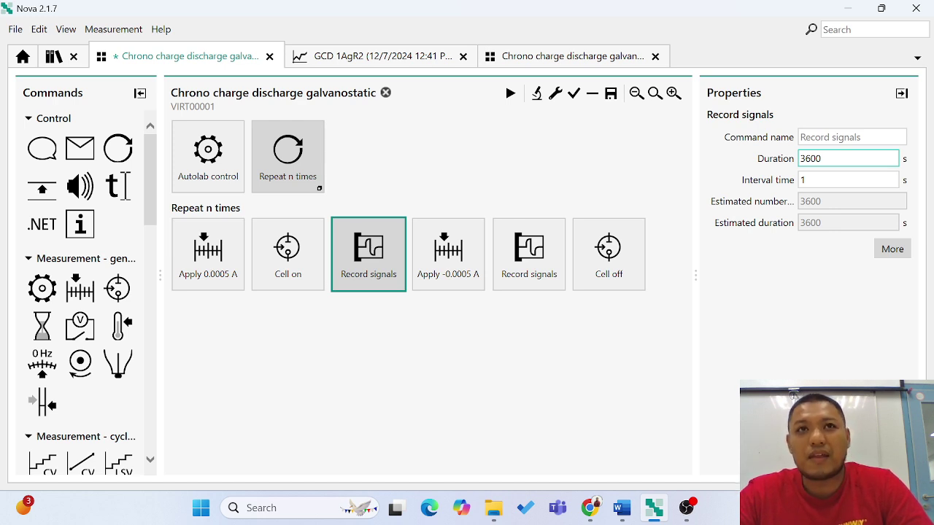
{"action": "left_click", "coordinate": [810, 179]}
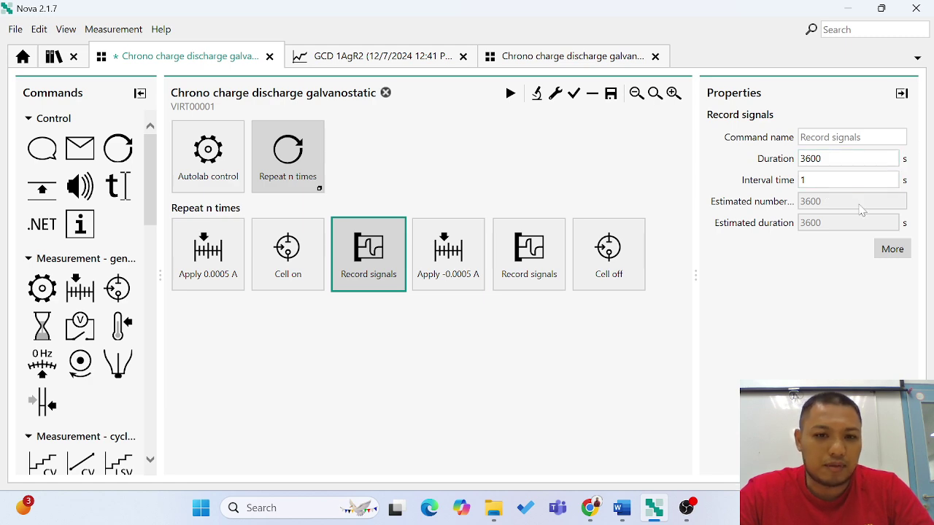
{"action": "left_click", "coordinate": [898, 250]}
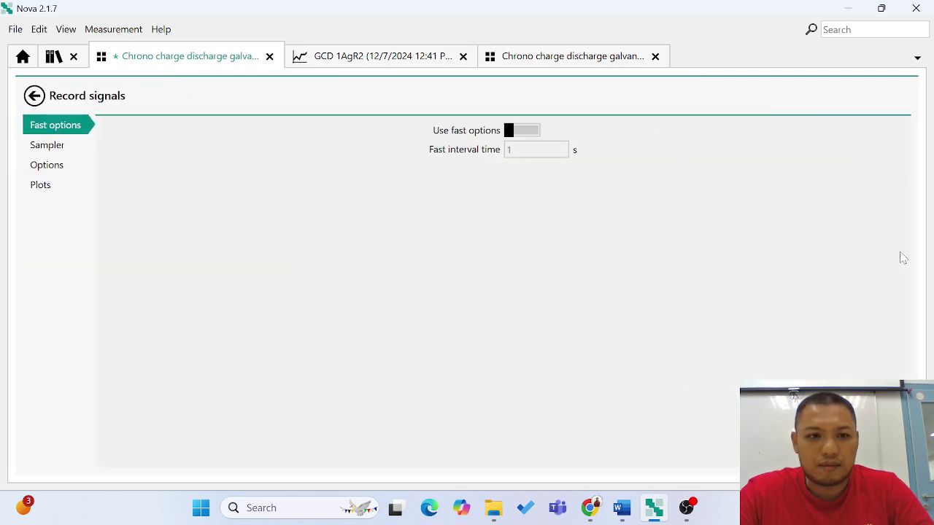
{"action": "left_click", "coordinate": [37, 96]}
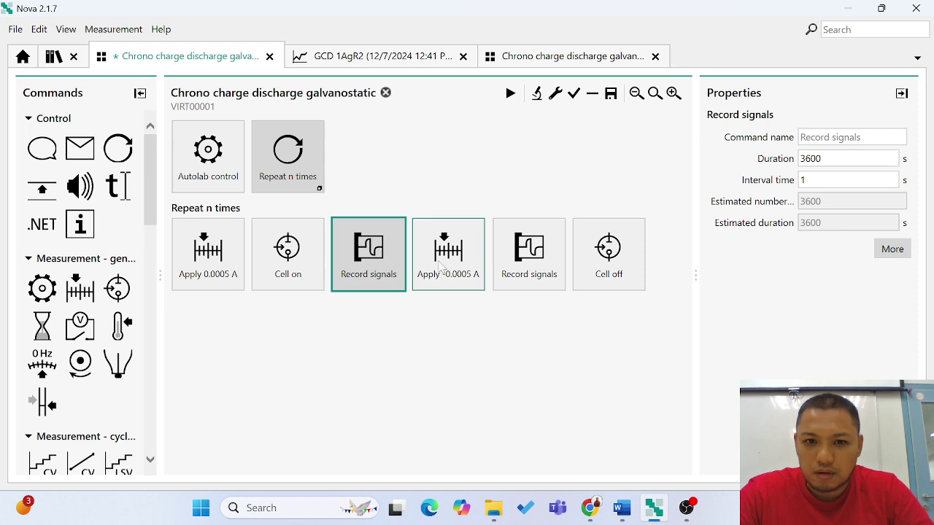
Review the negative current of the discharge Apply command and the duration and interval time of its Record signals command
{"action": "left_click", "coordinate": [286, 266]}
{"action": "left_click", "coordinate": [394, 266]}
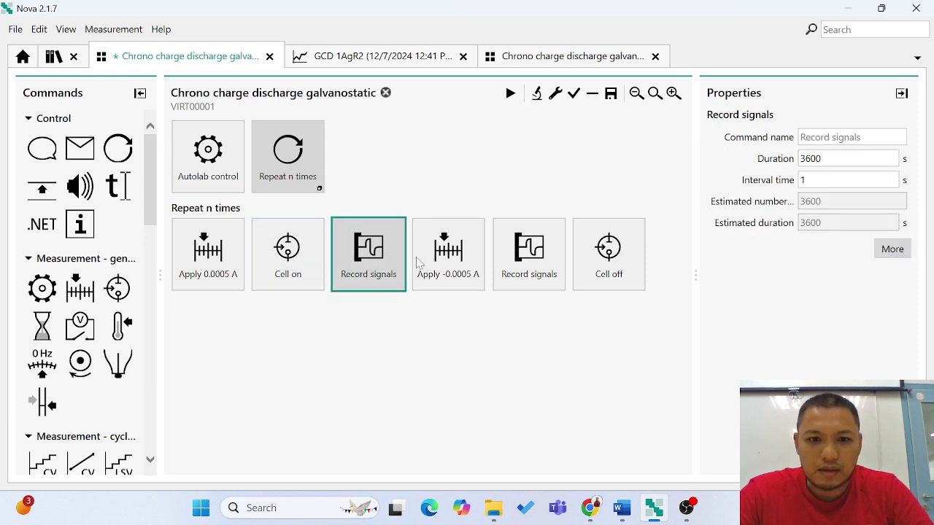
{"action": "left_click", "coordinate": [445, 264]}
{"action": "left_click", "coordinate": [391, 267]}
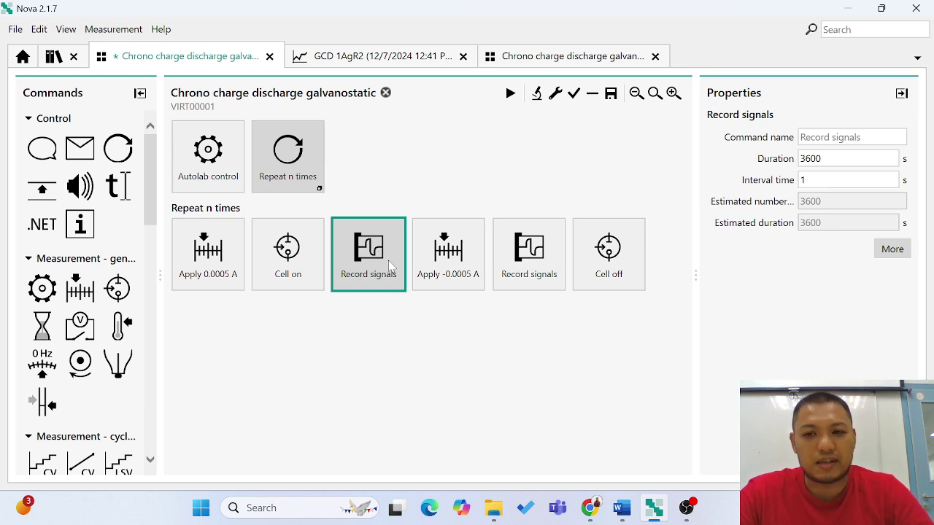
{"action": "left_click", "coordinate": [455, 256]}
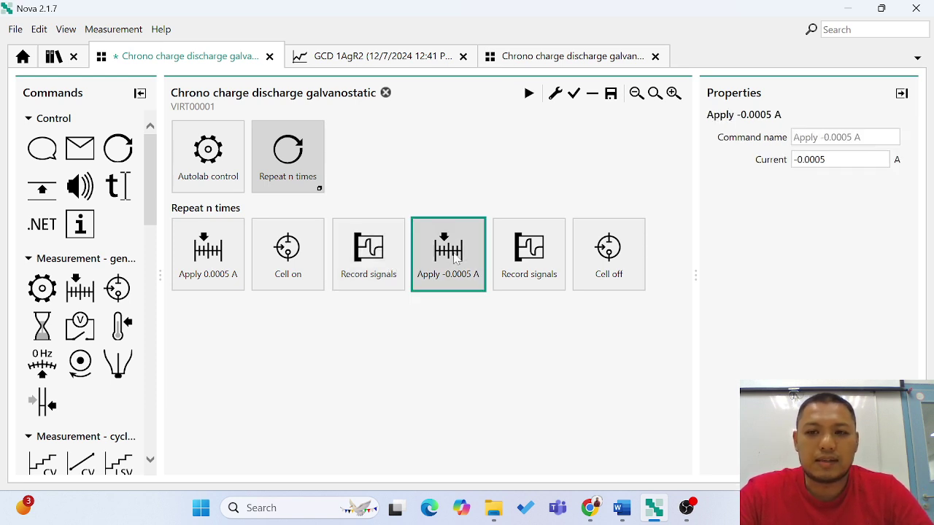
{"action": "left_click", "coordinate": [803, 159]}
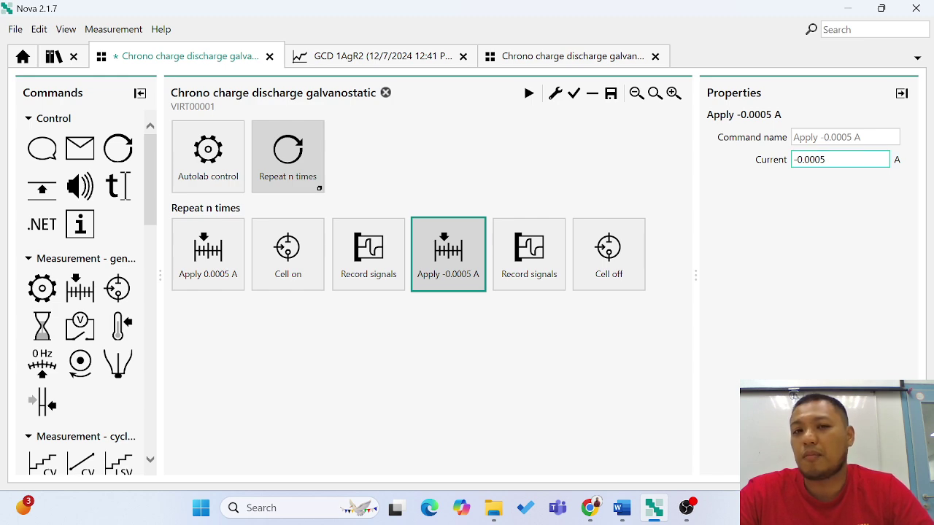
{"action": "left_click", "coordinate": [517, 252]}
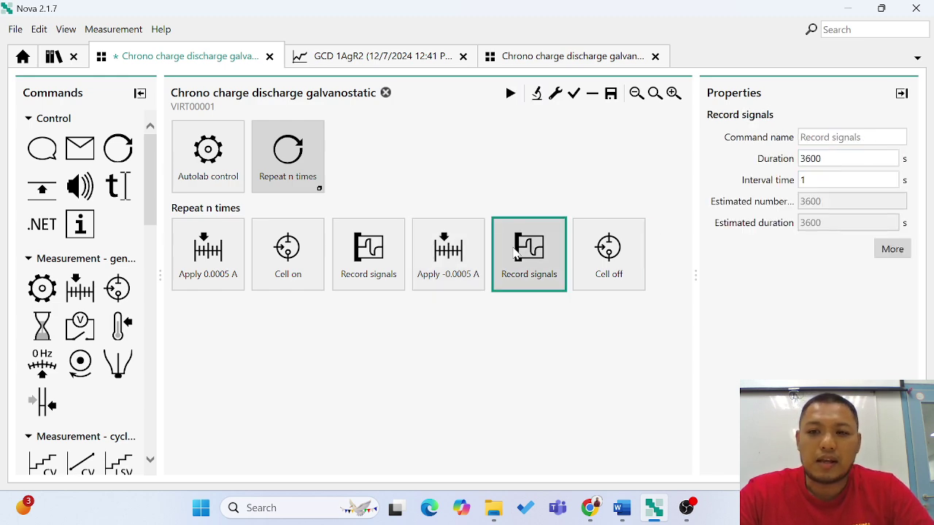
{"action": "left_click", "coordinate": [845, 180]}
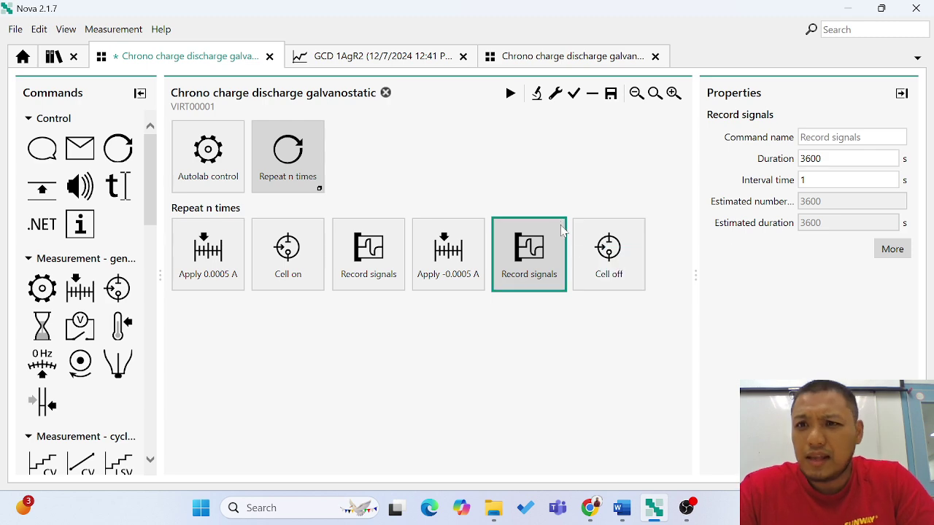
Inspect the charging current applied in the recorded GCD 1AgR2 measurement
{"action": "left_click", "coordinate": [367, 58]}
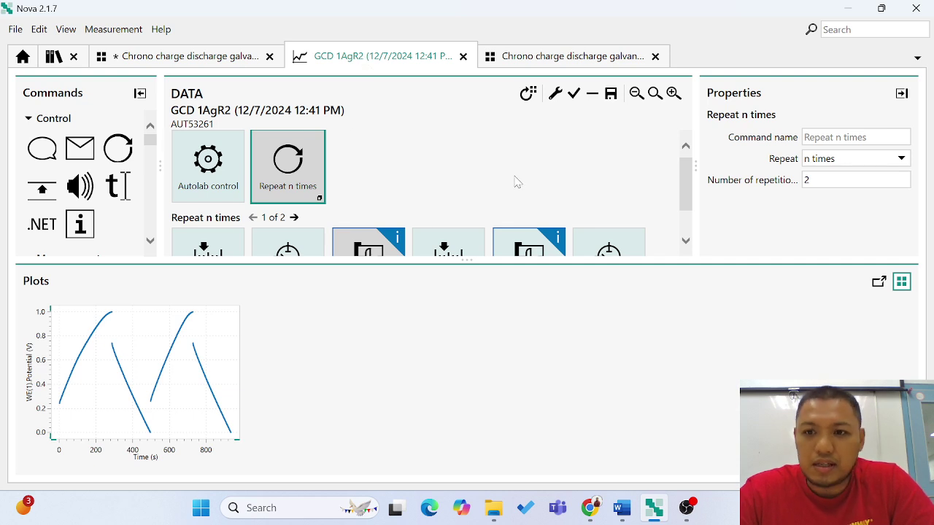
{"action": "scroll", "coordinate": [518, 182], "scroll_direction": "down", "scroll_amount": 1}
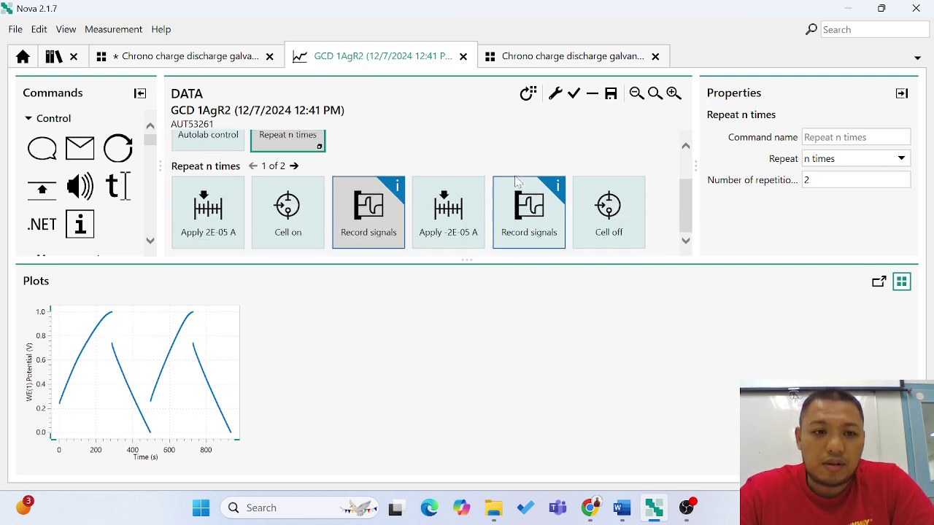
{"action": "left_click", "coordinate": [210, 226]}
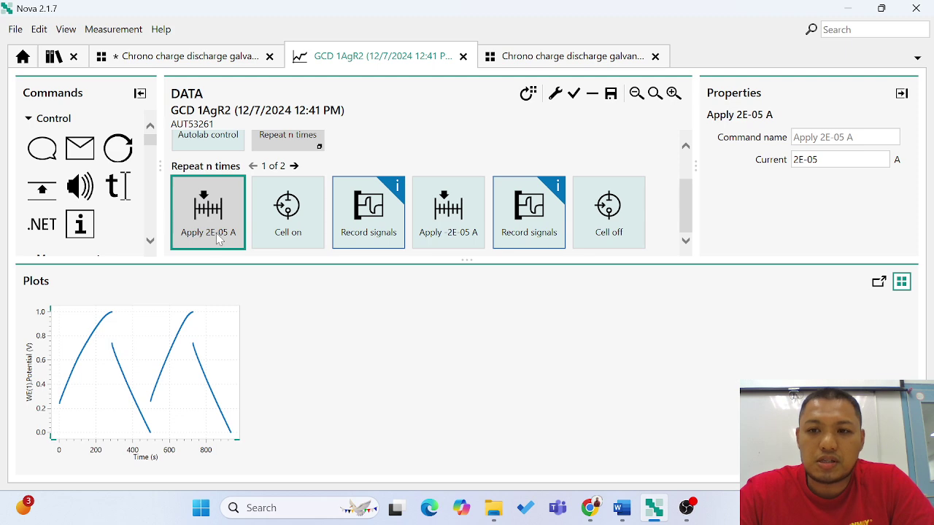
Examine the duration, interval time and upper cutoff of the charging Record signals command in the GCD 1AgR2 measurement
{"action": "left_click", "coordinate": [839, 159]}
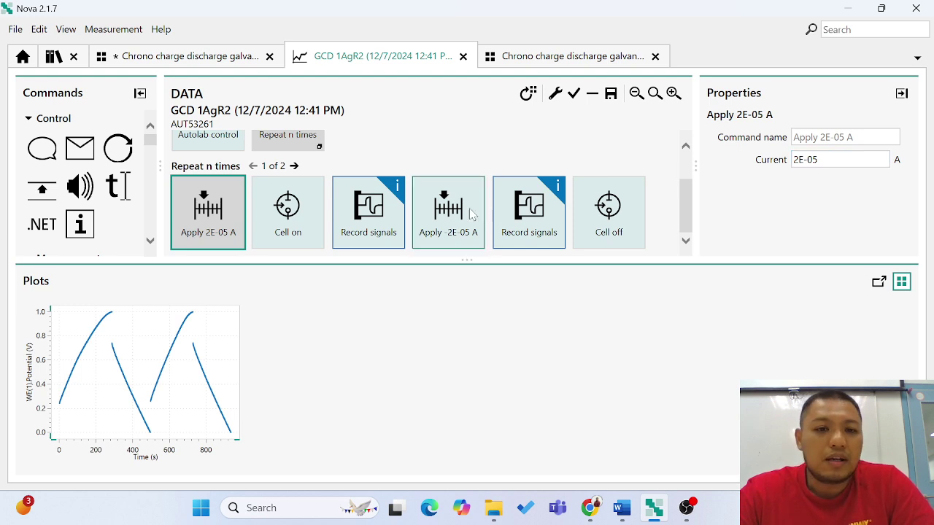
{"action": "left_click", "coordinate": [370, 221]}
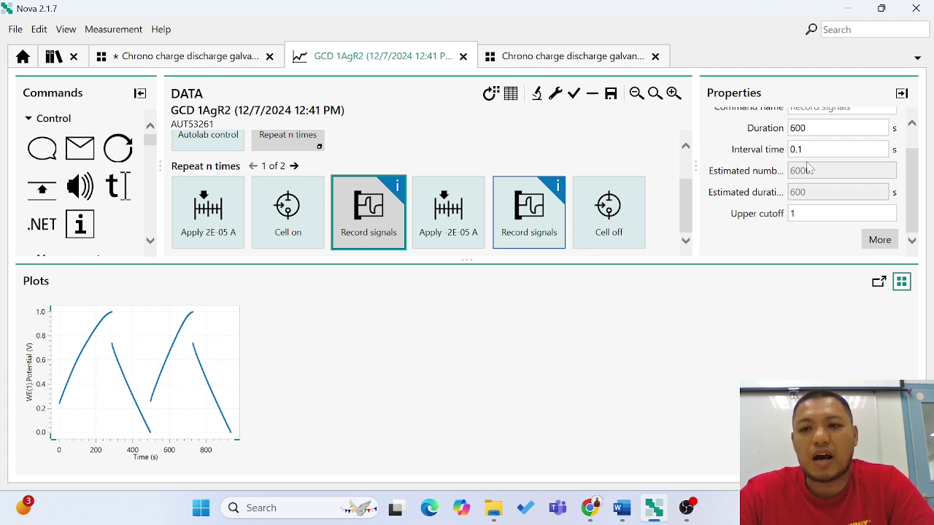
{"action": "left_click", "coordinate": [806, 212]}
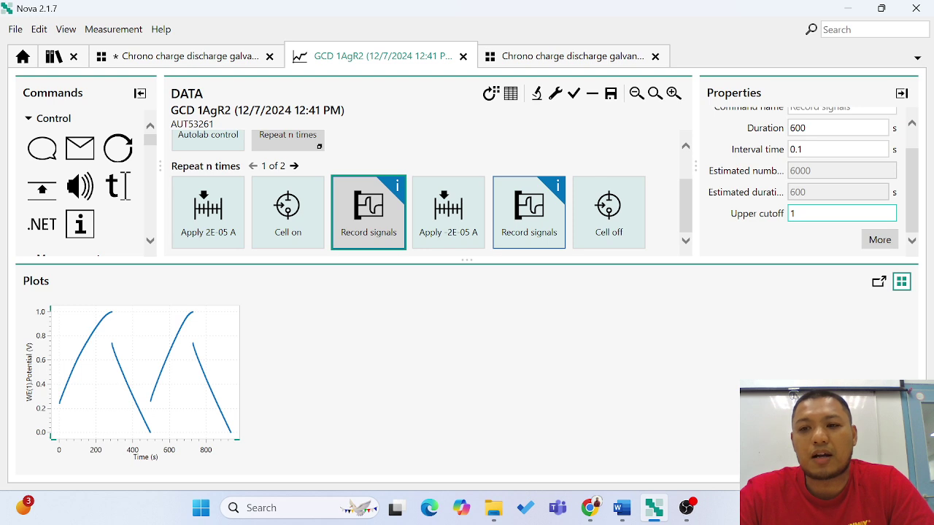
{"action": "scroll", "coordinate": [807, 210], "scroll_direction": "up", "scroll_amount": 1}
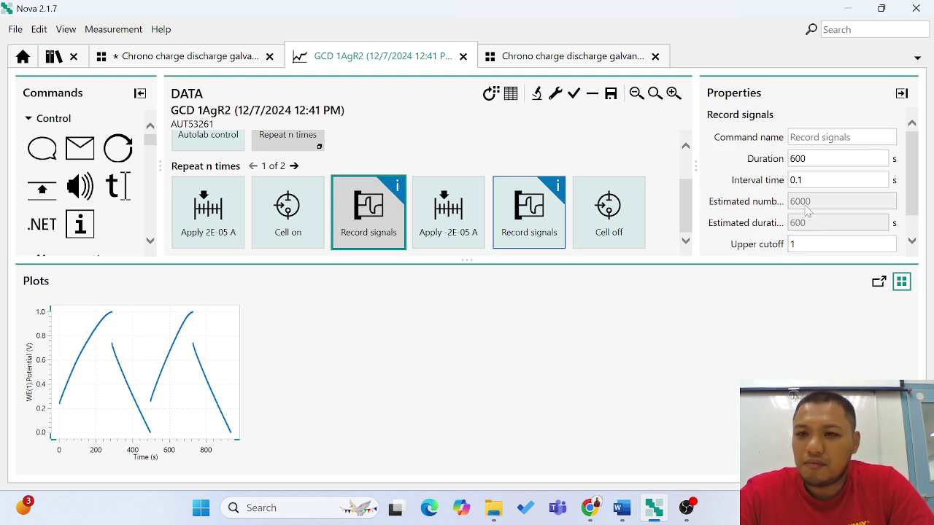
{"action": "scroll", "coordinate": [808, 210], "scroll_direction": "down", "scroll_amount": 1}
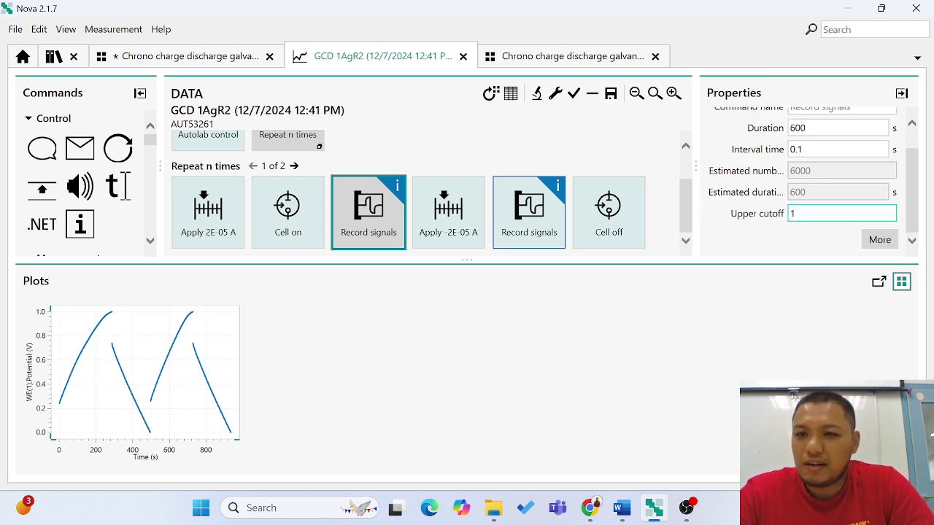
Review the fast options, sampler and plot settings of the recorded measurement's charging Record signals command
{"action": "left_click", "coordinate": [880, 240]}
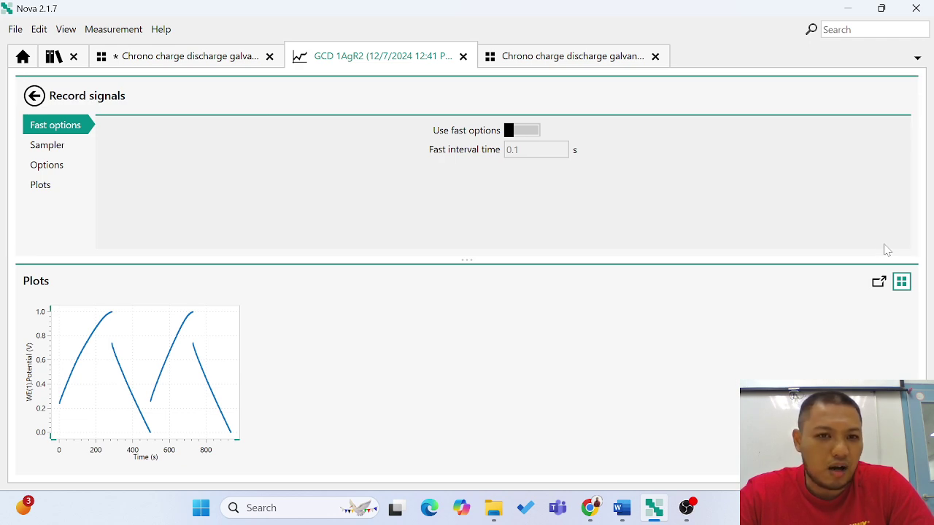
{"action": "left_click", "coordinate": [47, 148]}
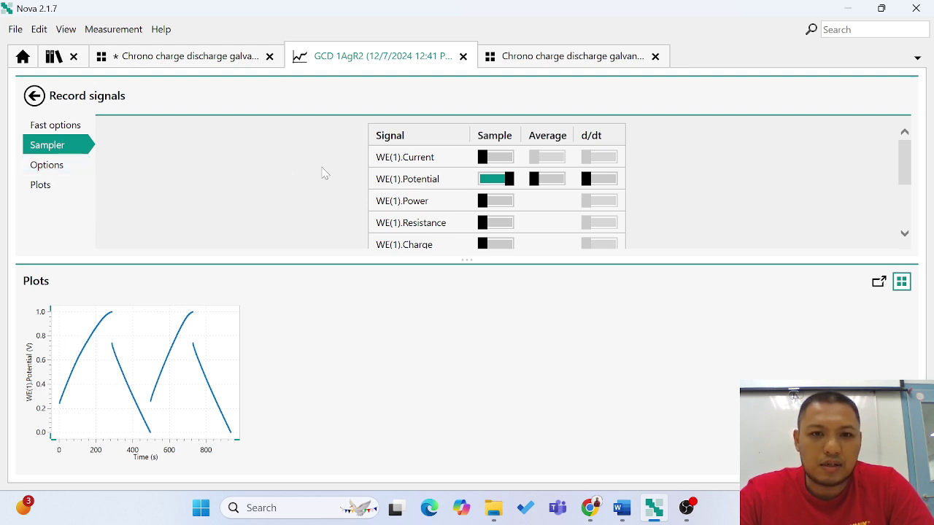
{"action": "left_click", "coordinate": [47, 170]}
{"action": "left_click", "coordinate": [52, 188]}
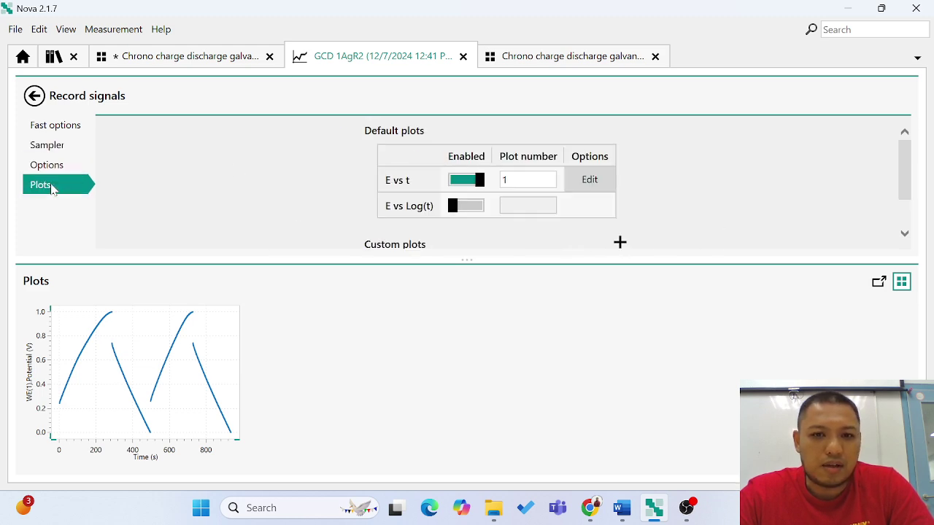
{"action": "left_click", "coordinate": [50, 166]}
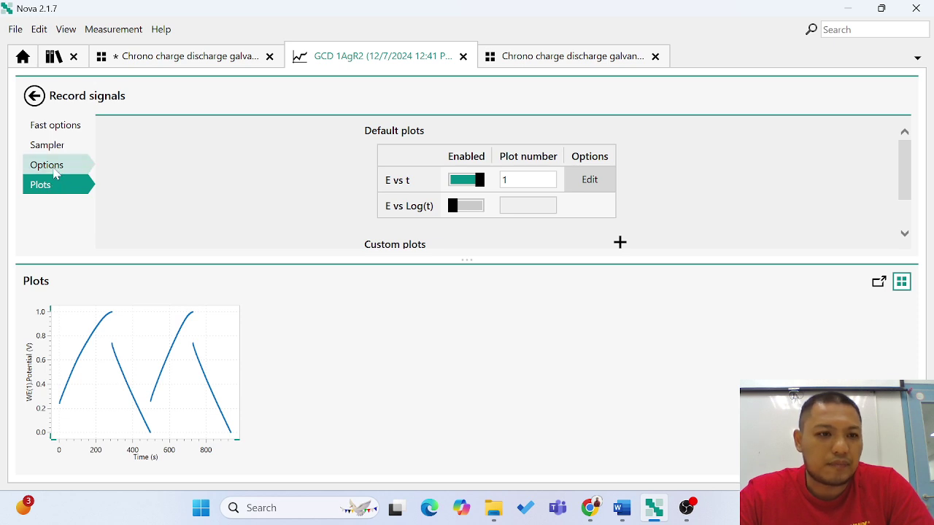
{"action": "left_click", "coordinate": [52, 146]}
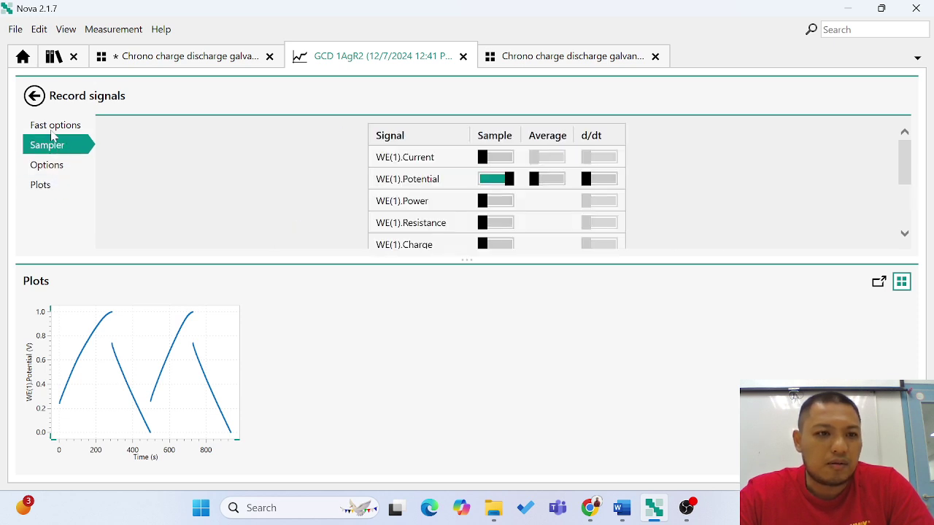
In the Chrono charge discharge galvanostatic procedure, check the discharge Record signals command's sampler and the repeat loop's number of repetitions
{"action": "left_click", "coordinate": [202, 58]}
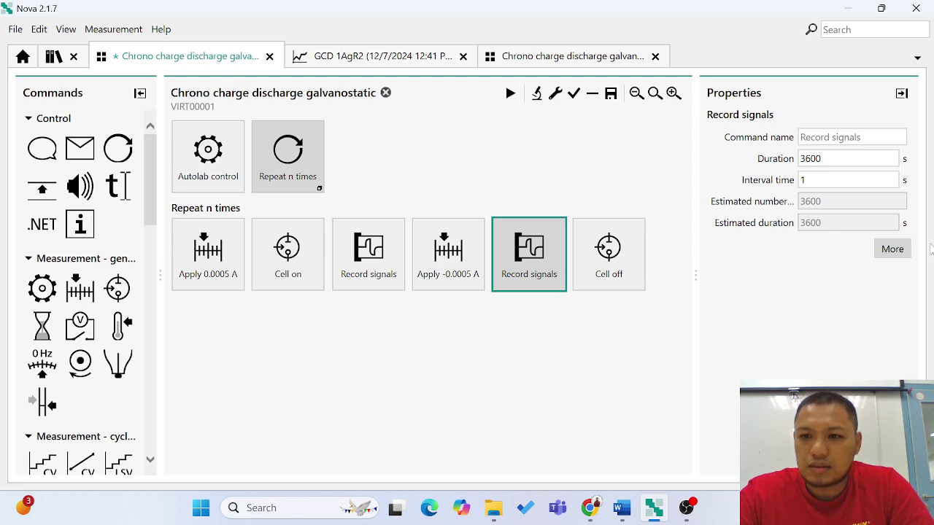
{"action": "left_click", "coordinate": [898, 251]}
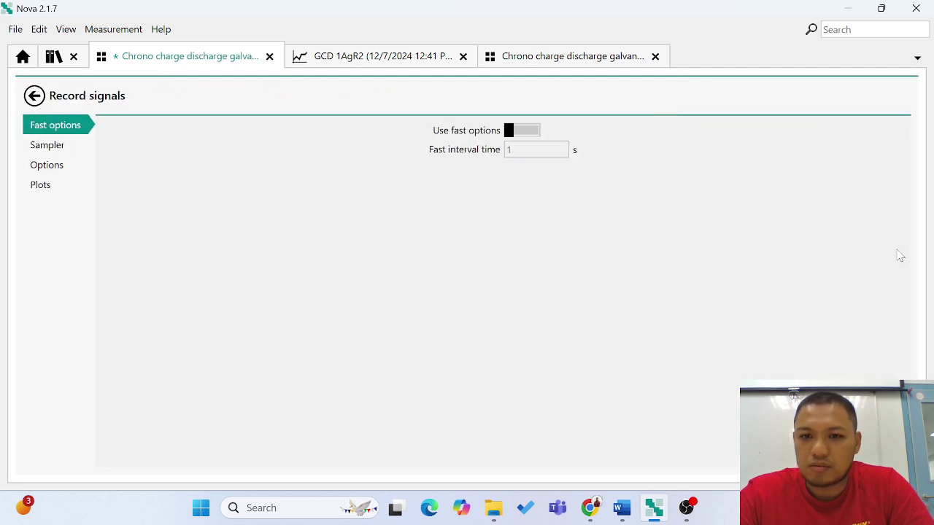
{"action": "left_click", "coordinate": [65, 150]}
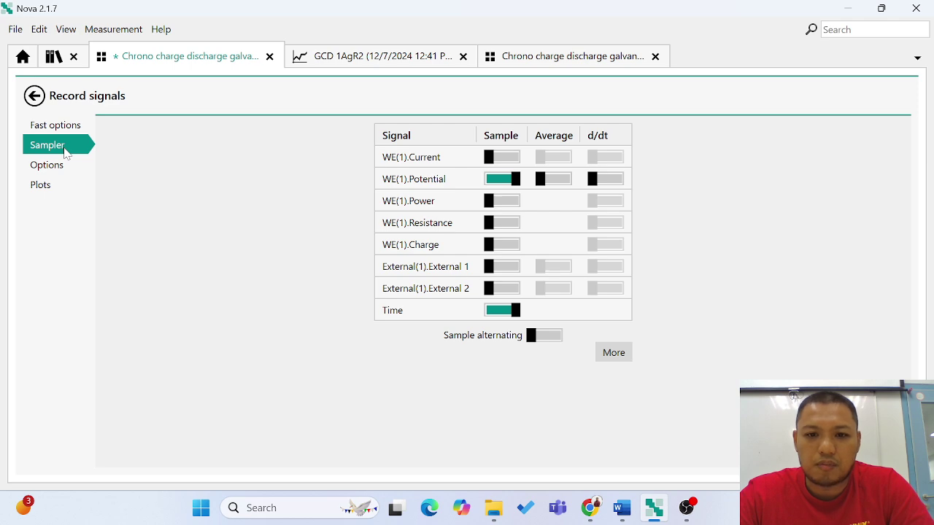
{"action": "left_click", "coordinate": [35, 98]}
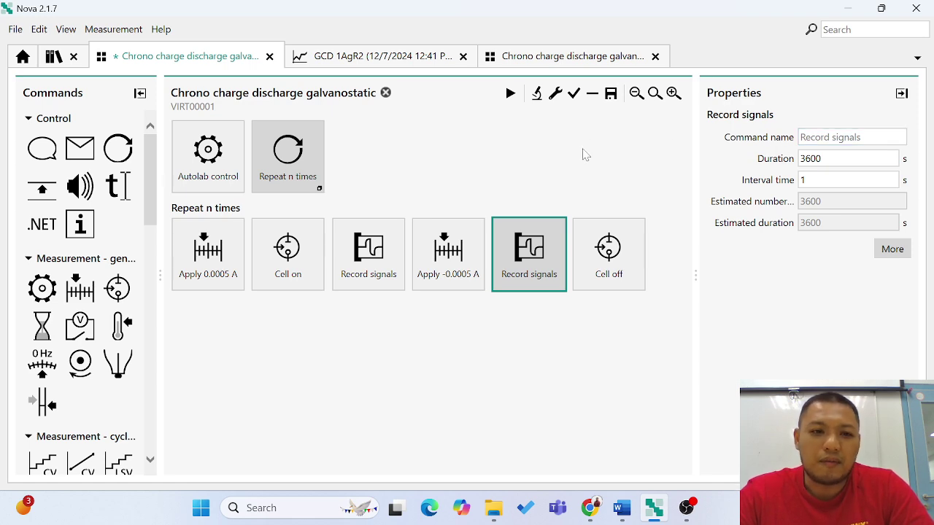
{"action": "left_click", "coordinate": [293, 171]}
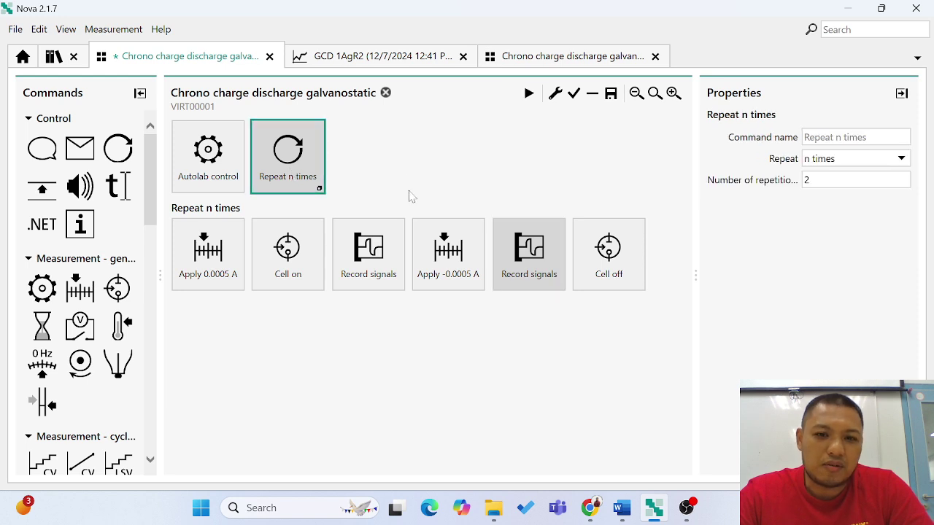
Enlarge the E vs t plot of the GCD 1AgR2 measurement and examine its charge and discharge curves
{"action": "left_click", "coordinate": [387, 62]}
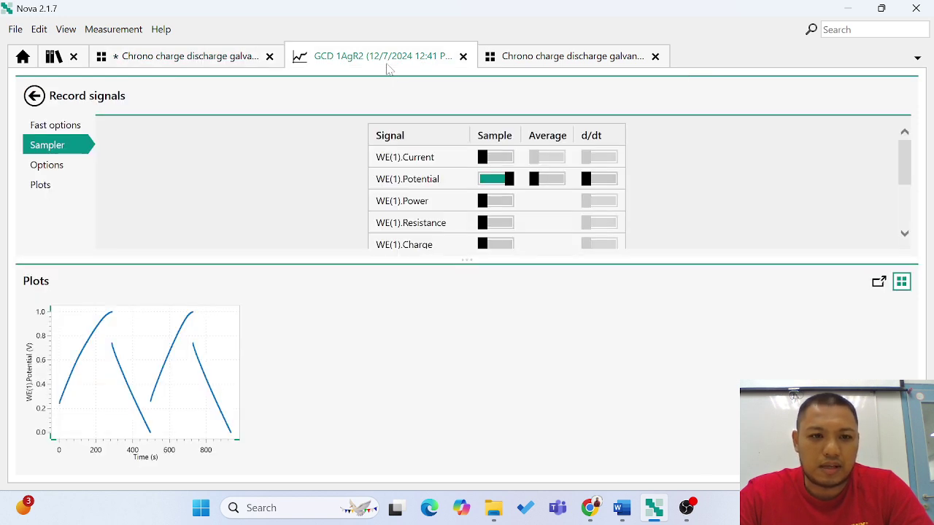
{"action": "left_click", "coordinate": [152, 367]}
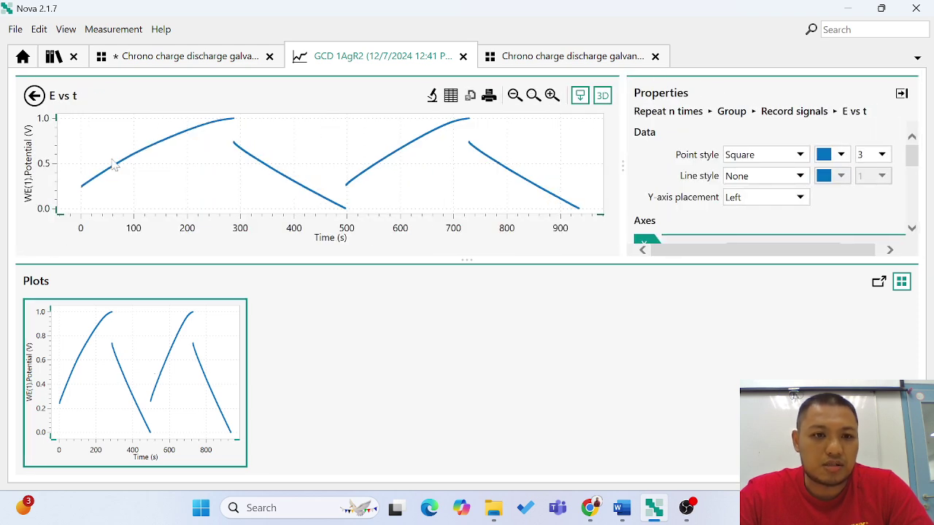
{"action": "left_click", "coordinate": [230, 121]}
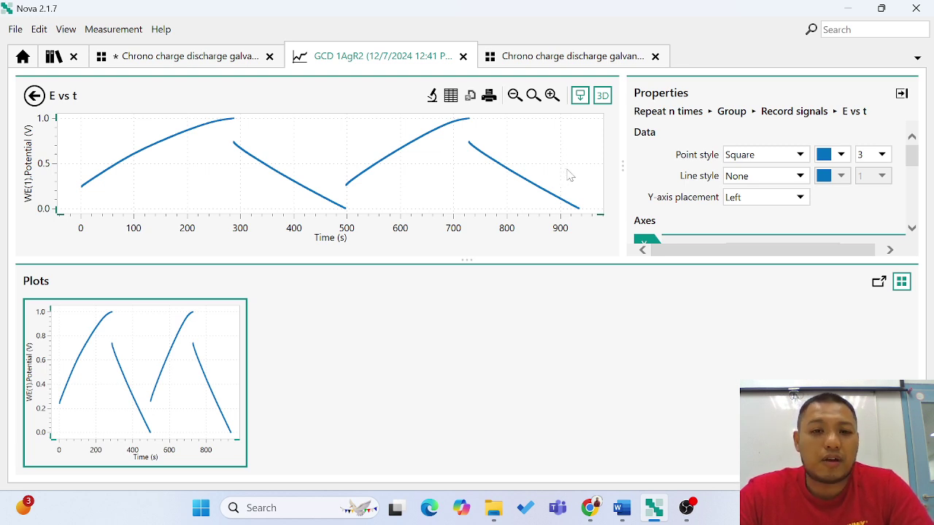
Return to the Chrono charge discharge galvanostatic procedure and review its Apply currents, Cell on command and charging Record signals duration
{"action": "left_click", "coordinate": [200, 64]}
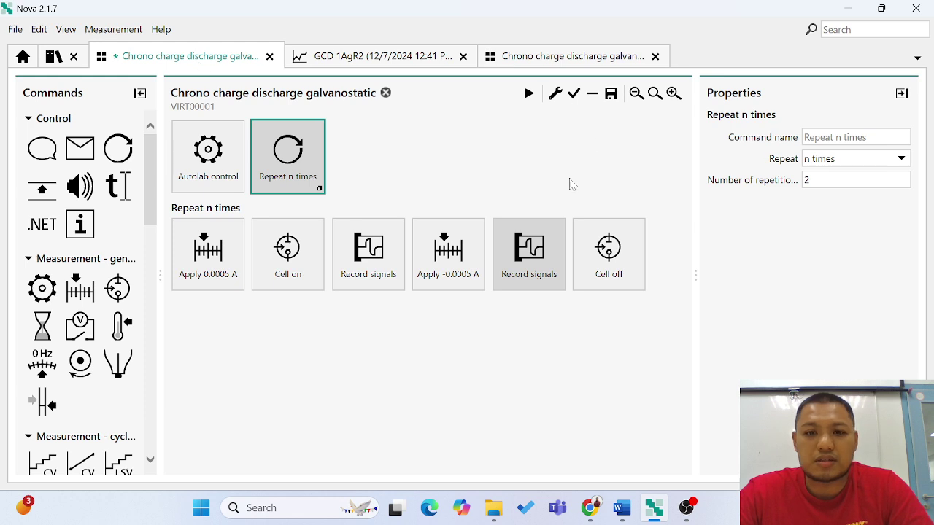
{"action": "left_click", "coordinate": [448, 257]}
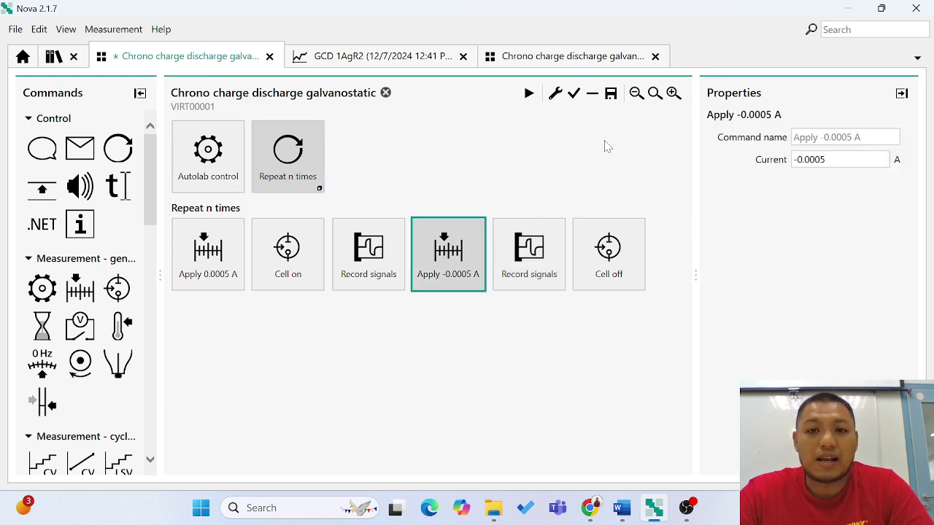
{"action": "left_click", "coordinate": [387, 271]}
{"action": "left_click", "coordinate": [200, 270]}
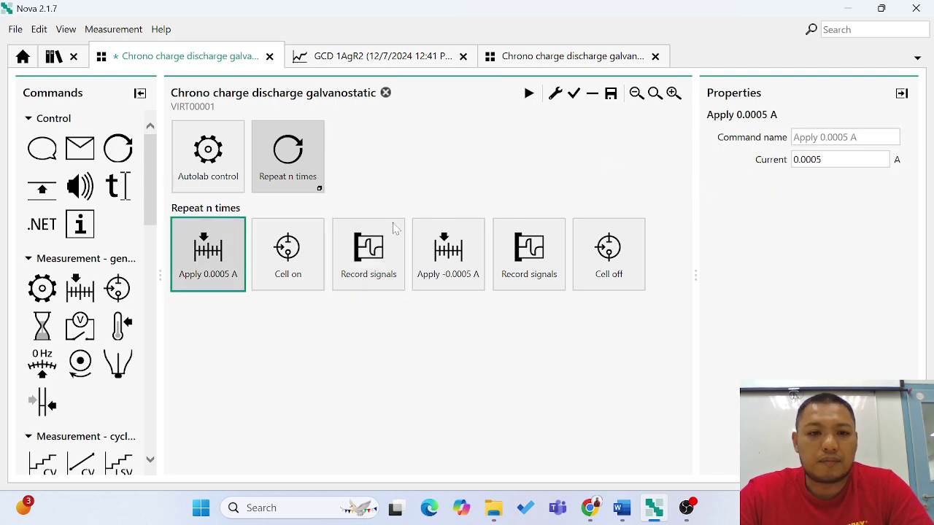
{"action": "left_click", "coordinate": [283, 266]}
{"action": "left_click", "coordinate": [354, 258]}
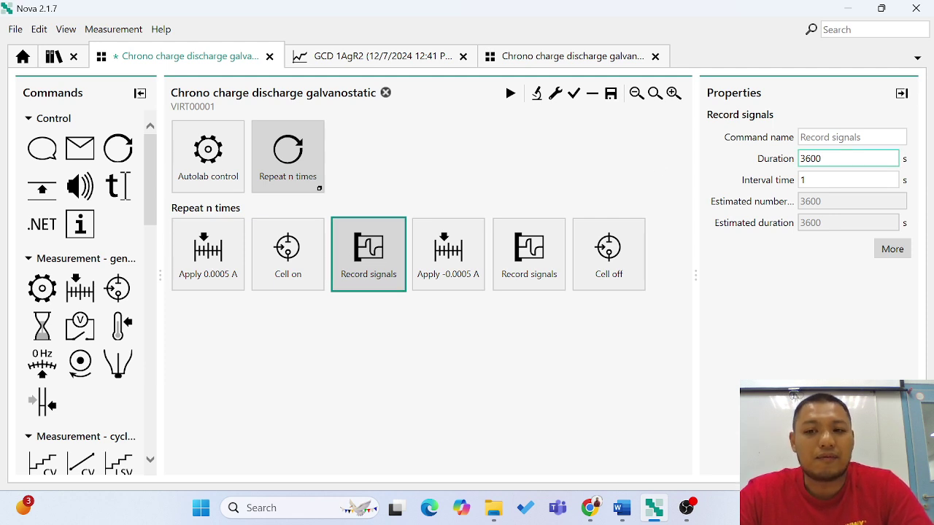
{"action": "key", "text": "Return"}
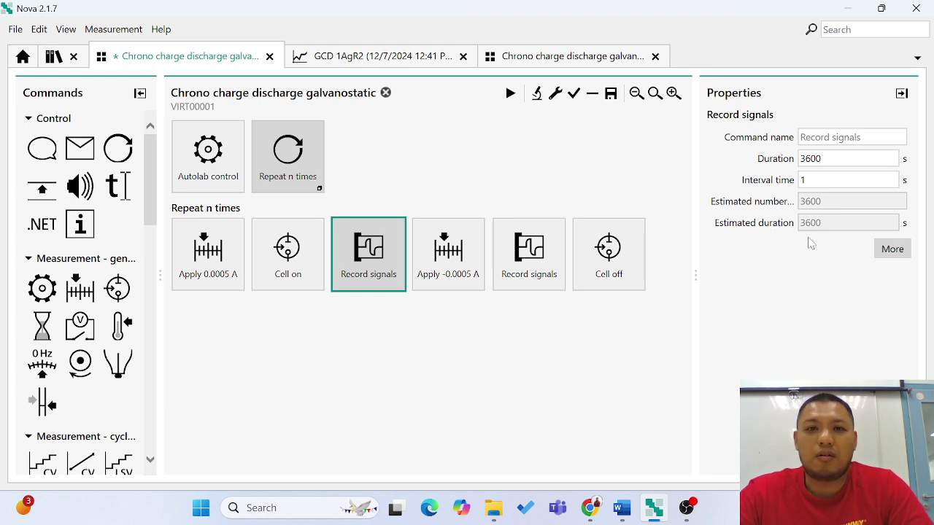
{"action": "left_click", "coordinate": [690, 511]}
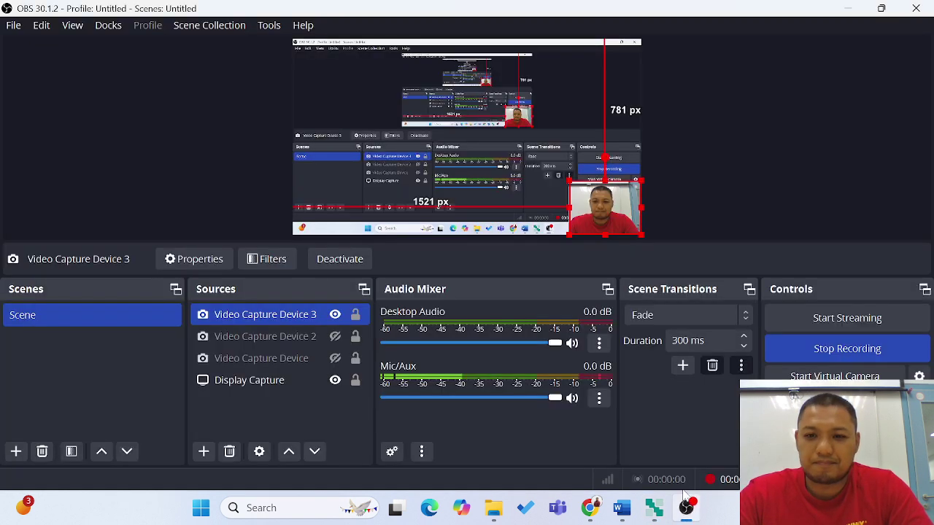